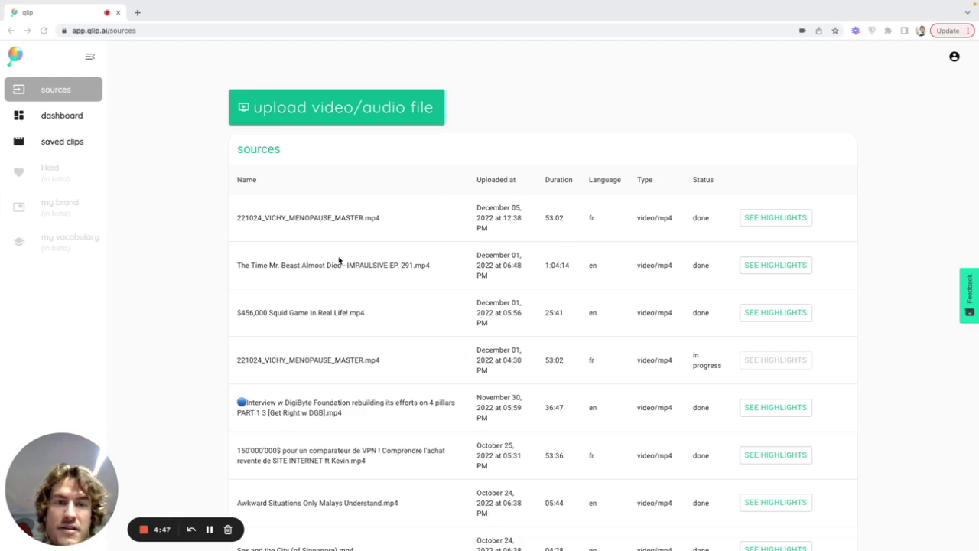
{"action": "scroll", "coordinate": [507, 214], "scroll_direction": "down", "scroll_amount": 3}
{"action": "scroll", "coordinate": [507, 214], "scroll_direction": "up", "scroll_amount": 3}
{"action": "scroll", "coordinate": [314, 234], "scroll_direction": "down", "scroll_amount": 3}
{"action": "scroll", "coordinate": [313, 234], "scroll_direction": "up", "scroll_amount": 3}
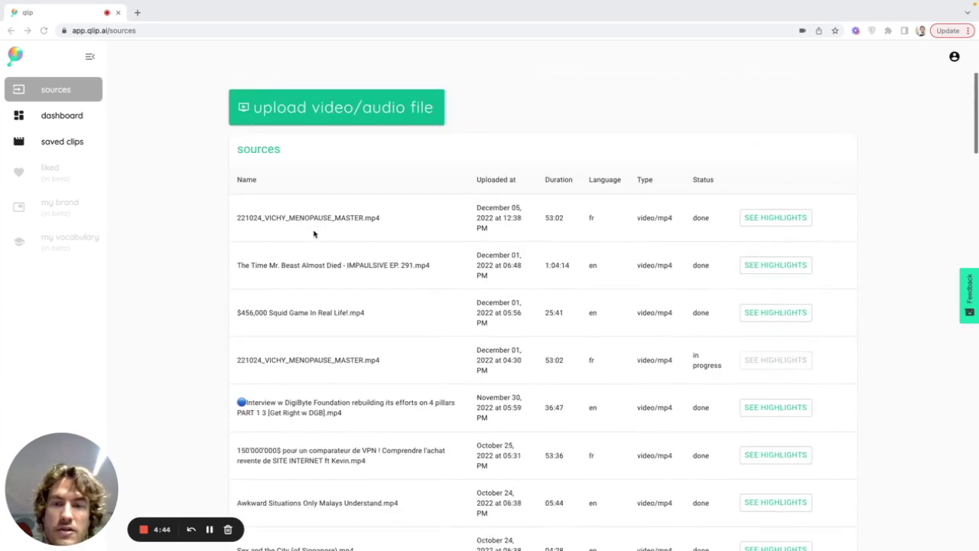
- Start an upload with English as the spoken language and choose the first selectable MP4 movie in Downloads
{"action": "left_click", "coordinate": [352, 109]}
{"action": "left_click", "coordinate": [498, 310]}
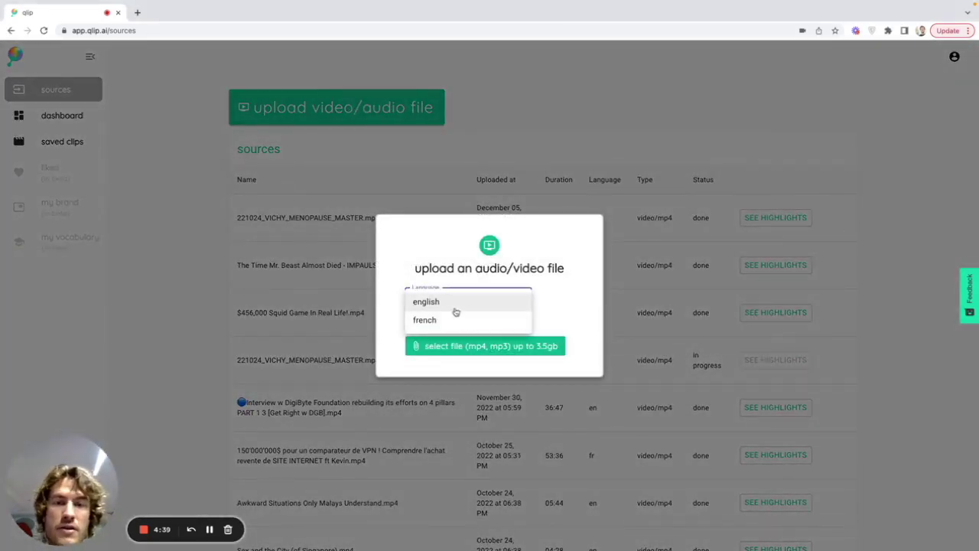
{"action": "left_click", "coordinate": [481, 306]}
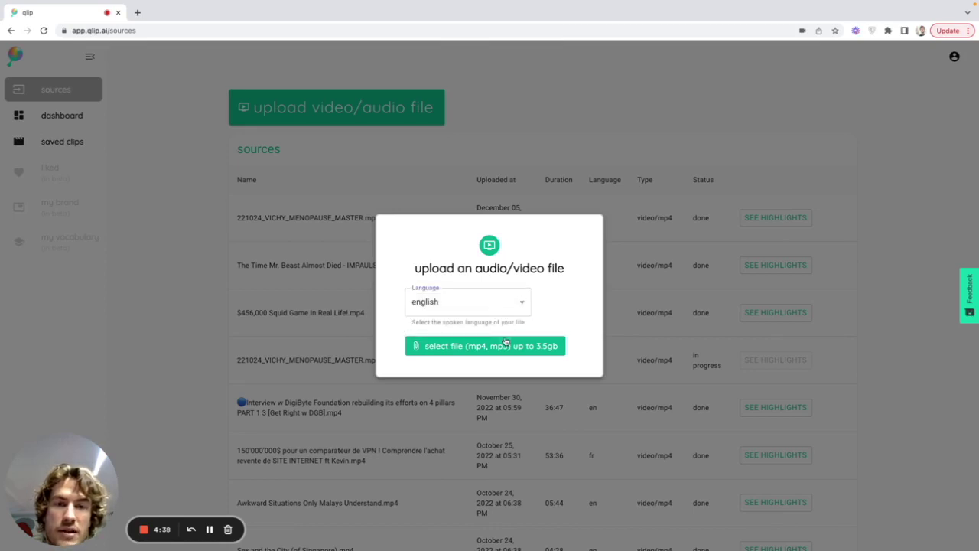
{"action": "left_click", "coordinate": [506, 342]}
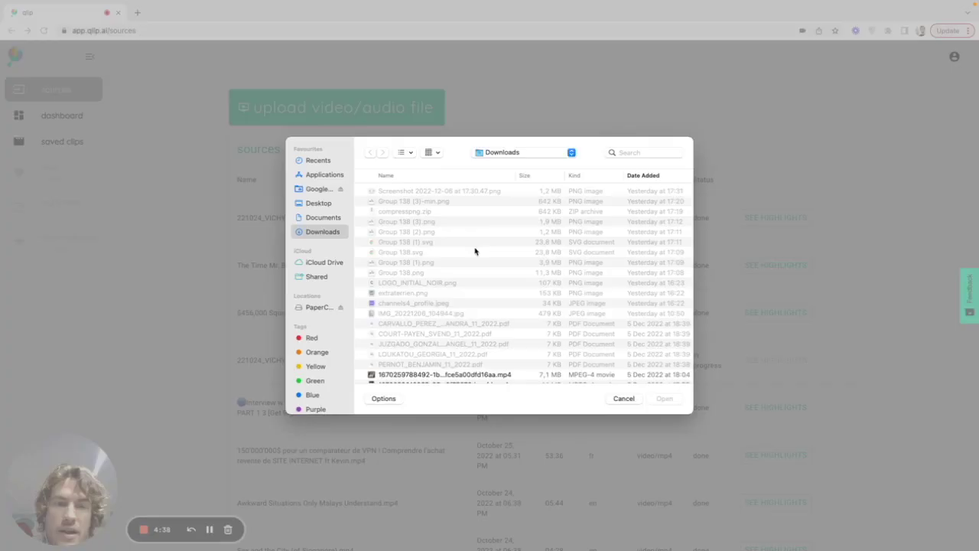
{"action": "left_click", "coordinate": [460, 375]}
{"action": "left_click", "coordinate": [674, 399]}
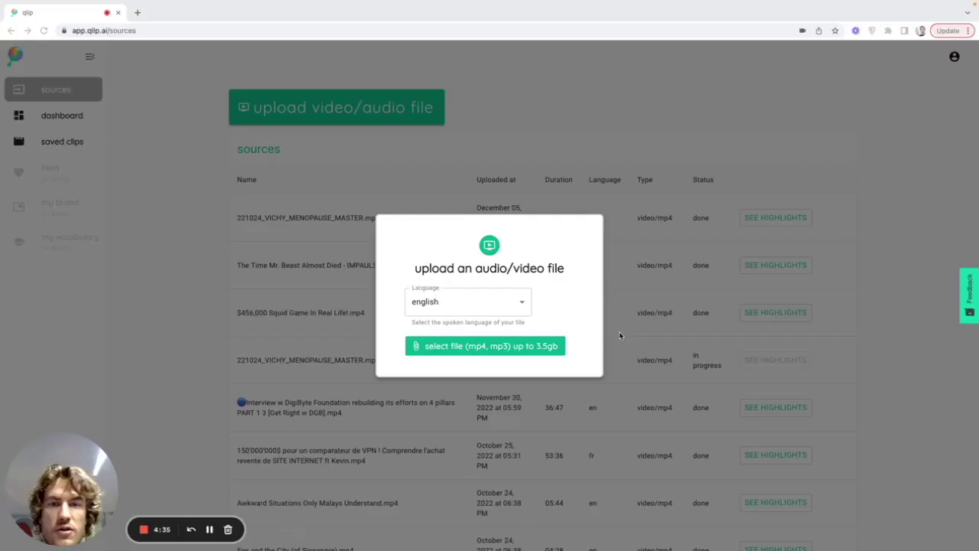
- Set the highlights criteria to 20 clips with a duration interval of about 20 to 60 seconds
{"action": "left_click", "coordinate": [405, 361]}
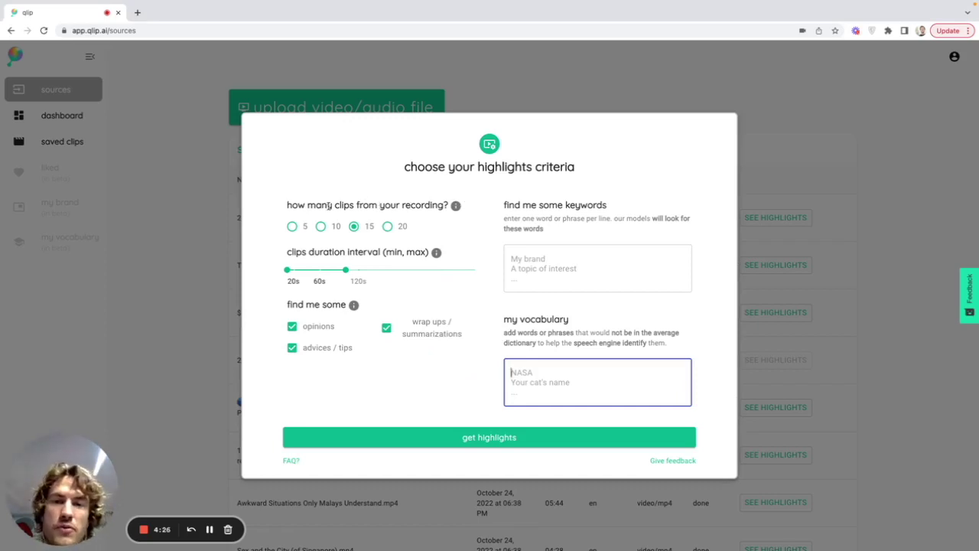
{"action": "left_click", "coordinate": [388, 228]}
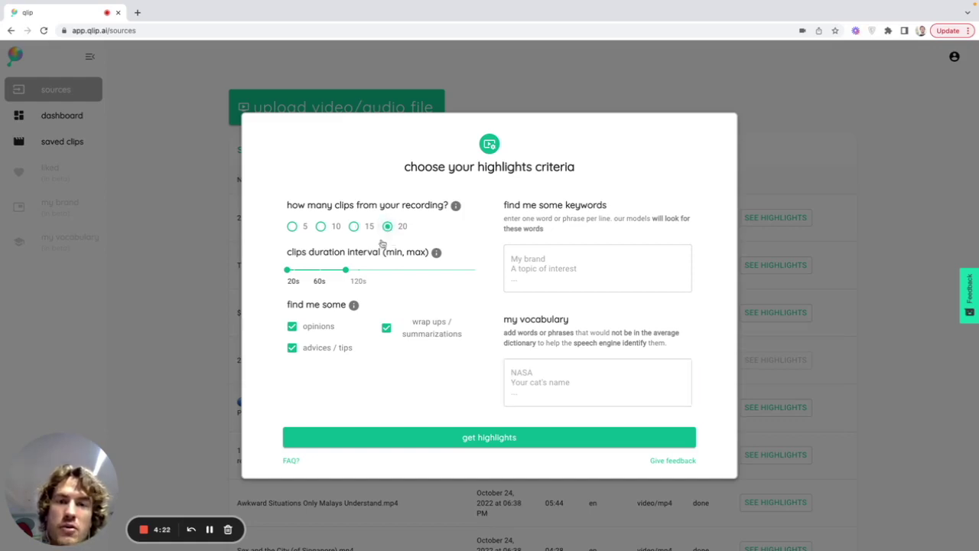
{"action": "left_click_drag", "start_coordinate": [346, 270], "coordinate": [319, 276]}
{"action": "mouse_move", "coordinate": [288, 270]}
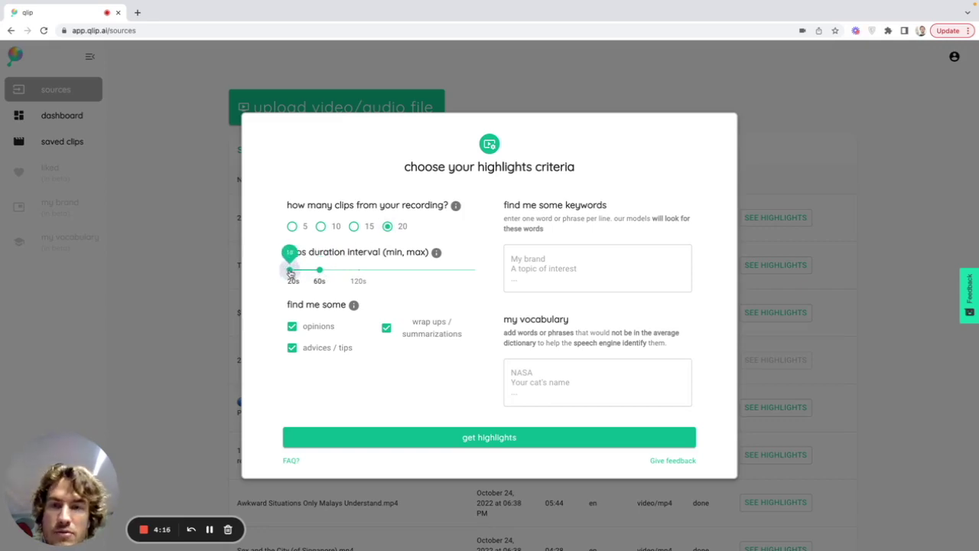
{"action": "mouse_move", "coordinate": [320, 274]}
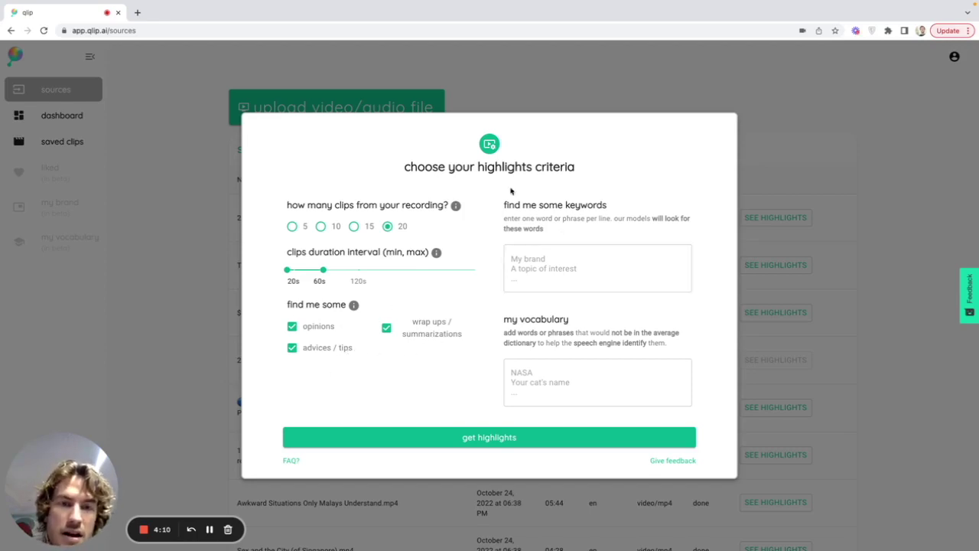
- Look at the empty keywords and vocabulary fields, and close the highlights criteria without requesting highlights
{"action": "left_click", "coordinate": [555, 283]}
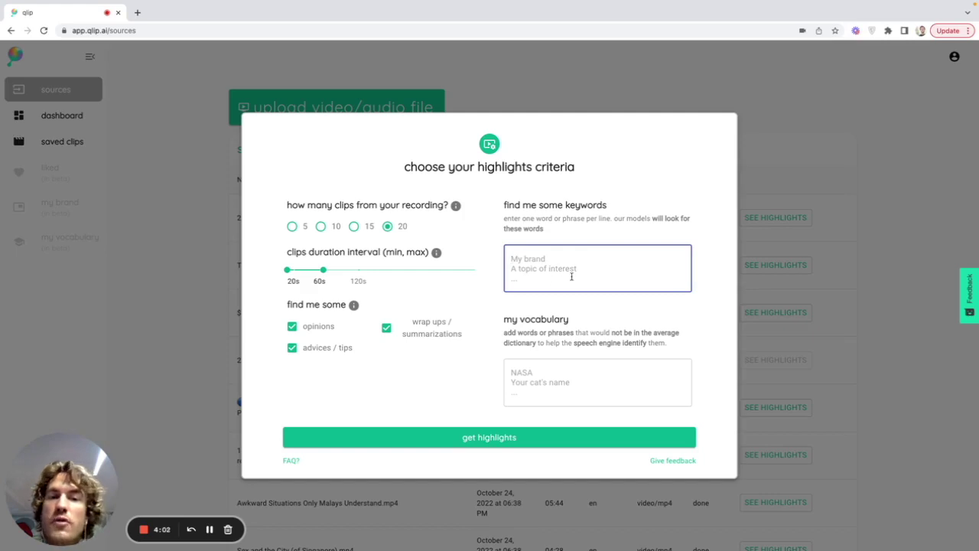
{"action": "left_click", "coordinate": [584, 372]}
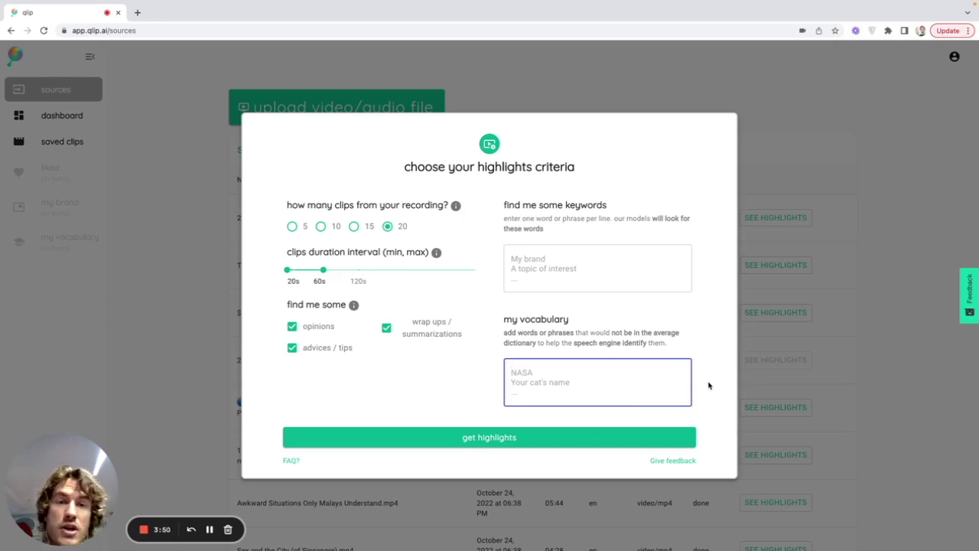
{"action": "left_click", "coordinate": [699, 417]}
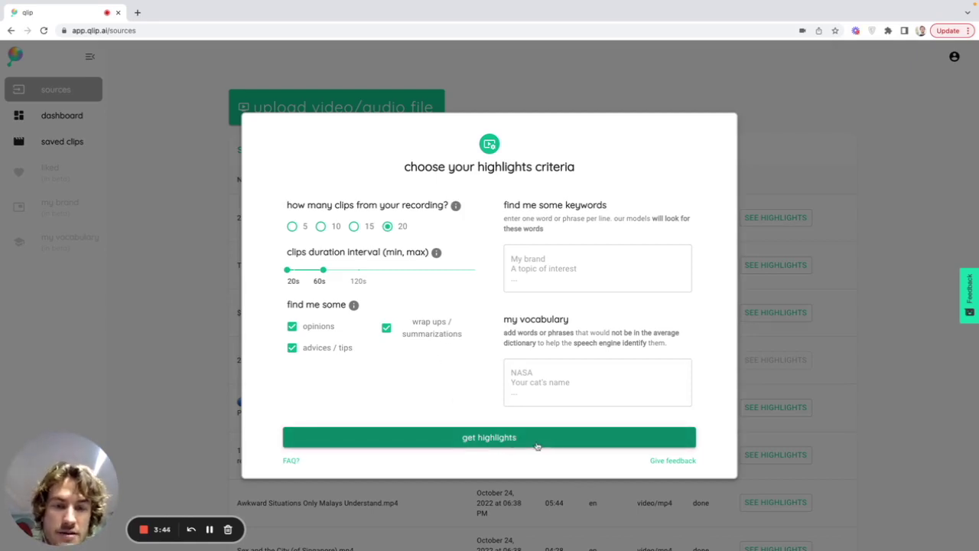
{"action": "left_click", "coordinate": [756, 433]}
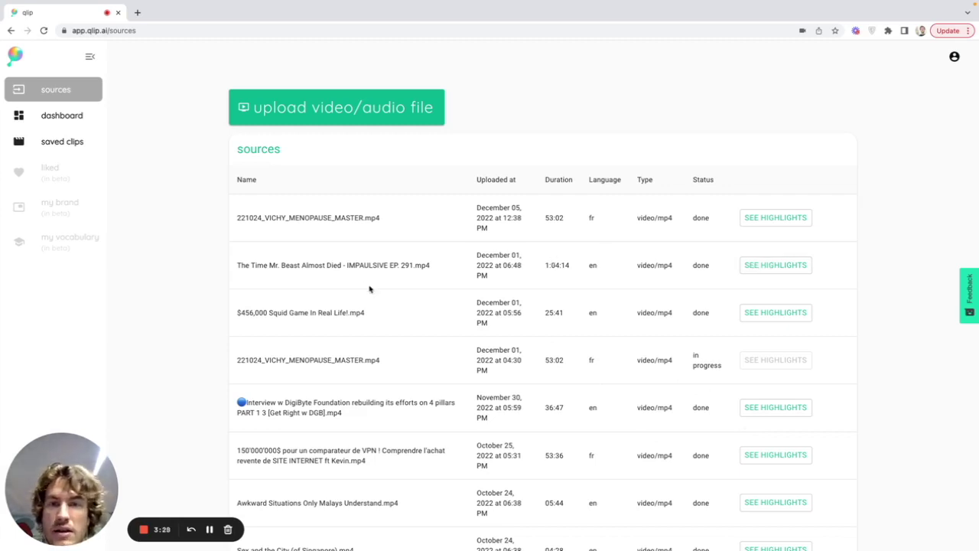
- Open the highlights of "The Time Mr. Beast Almost Died - IMPAULSIVE EP. 291.mp4" and look through the recommended clips
{"action": "triple_click", "coordinate": [291, 266]}
{"action": "left_click", "coordinate": [462, 271]}
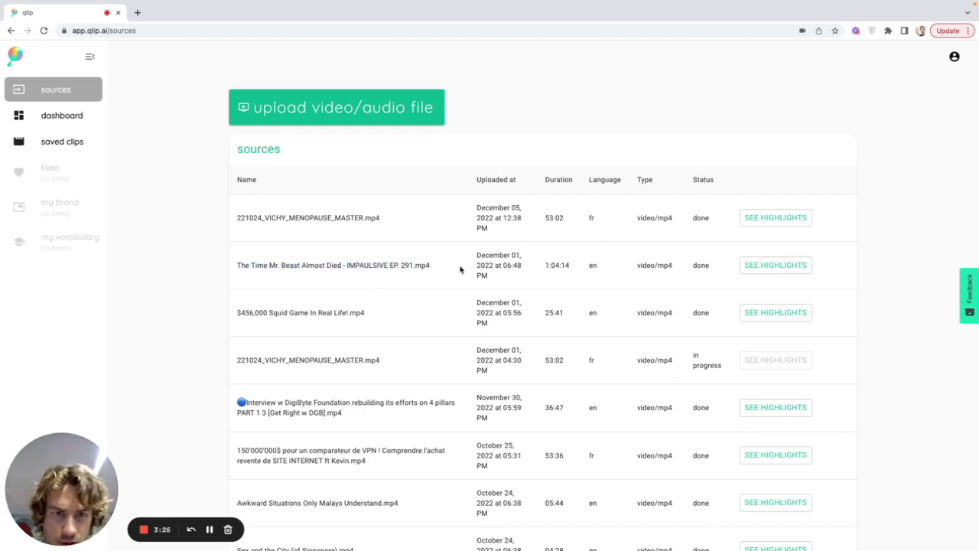
{"action": "left_click", "coordinate": [776, 265]}
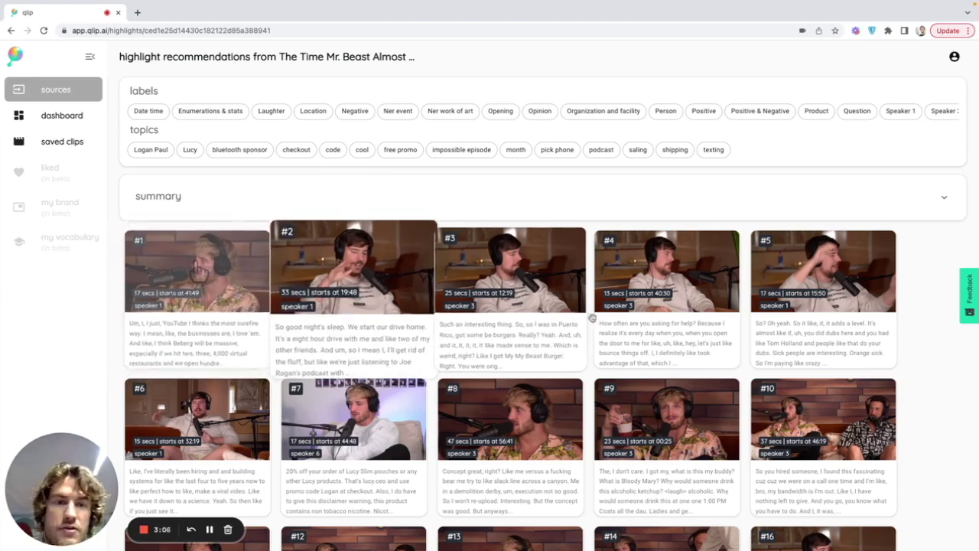
{"action": "scroll", "coordinate": [842, 352], "scroll_direction": "down", "scroll_amount": 4}
{"action": "scroll", "coordinate": [841, 352], "scroll_direction": "up", "scroll_amount": 3}
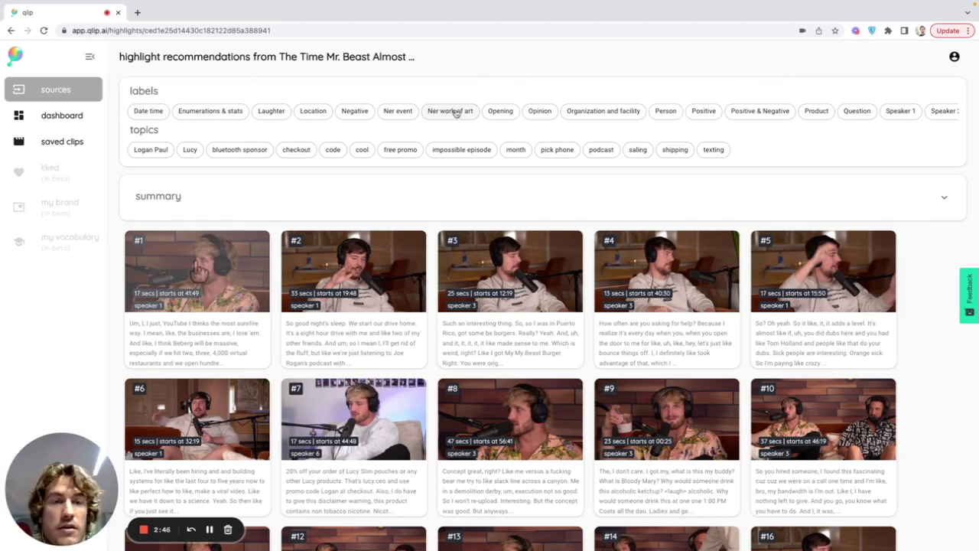
- View the highlights filtered by the Laughter label, the Speaker 1 label and the Logan Paul topic in turn, clearing each filter
{"action": "left_click", "coordinate": [271, 111]}
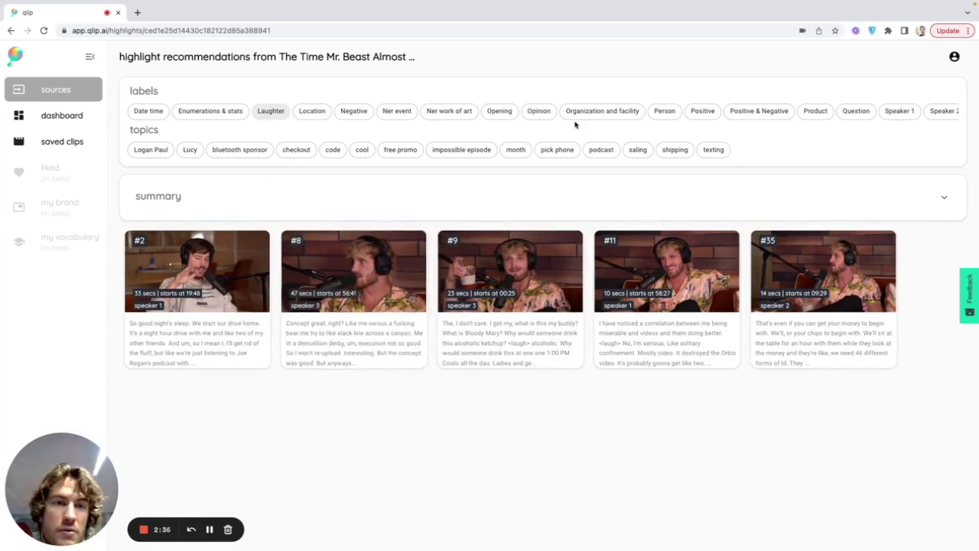
{"action": "left_click", "coordinate": [268, 113]}
{"action": "scroll", "coordinate": [535, 113], "scroll_direction": "right", "scroll_amount": 3}
{"action": "scroll", "coordinate": [750, 114], "scroll_direction": "right", "scroll_amount": 2}
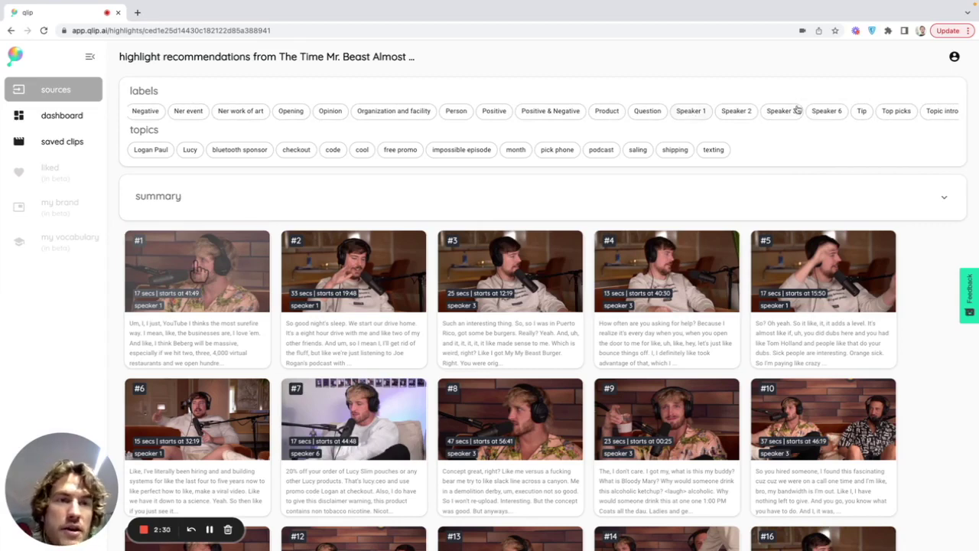
{"action": "left_click", "coordinate": [695, 116]}
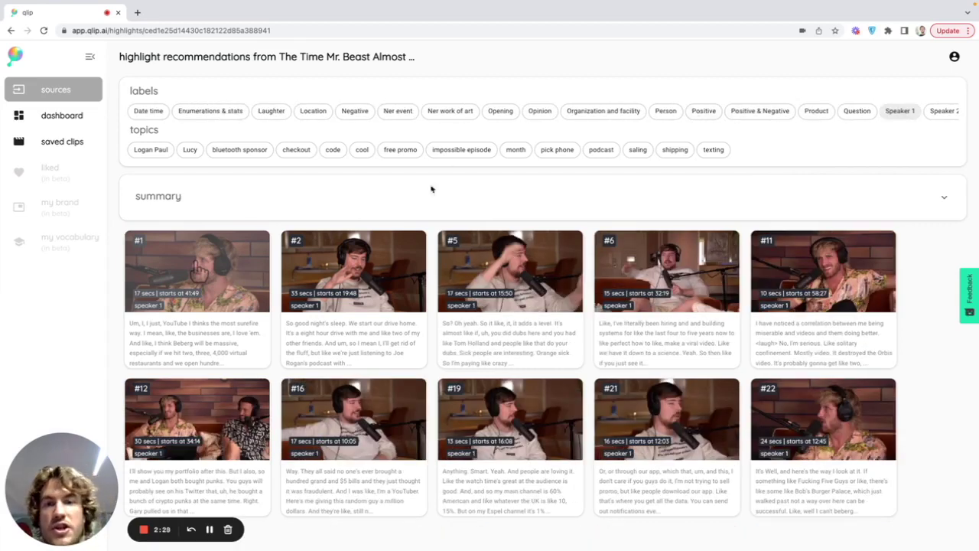
{"action": "left_click", "coordinate": [900, 111]}
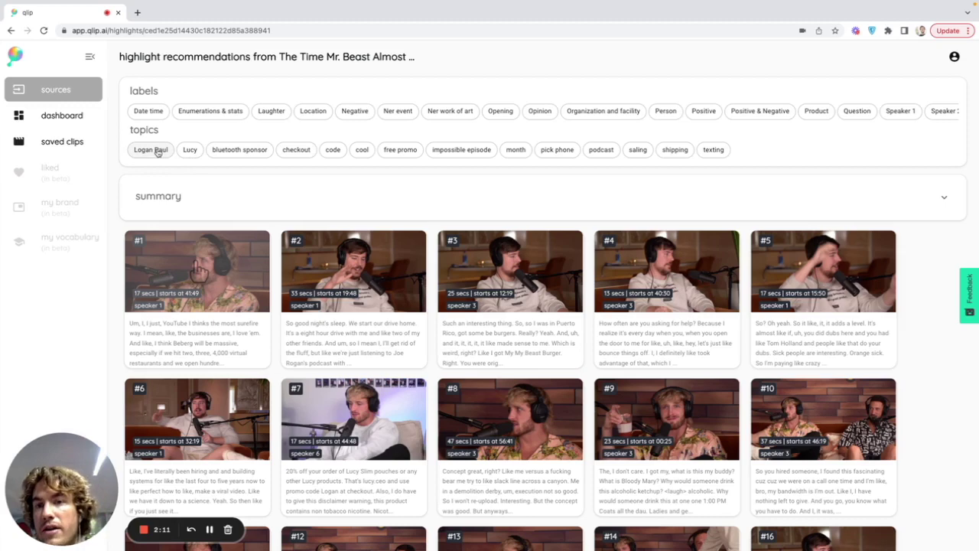
{"action": "left_click", "coordinate": [155, 151]}
{"action": "left_click", "coordinate": [140, 149]}
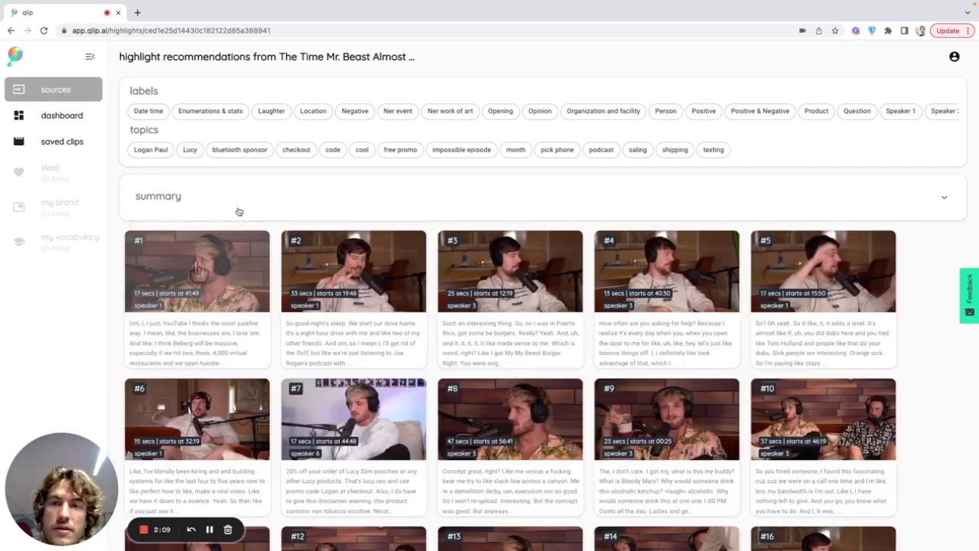
- Copy the speaker 0 text from the summary based on speakers, and collapse the summary section again
{"action": "left_click", "coordinate": [281, 199]}
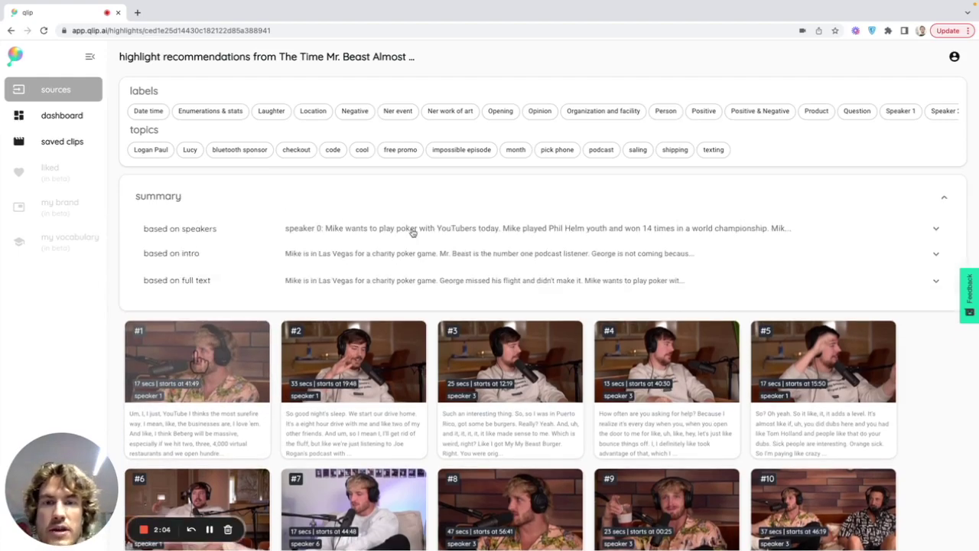
{"action": "left_click", "coordinate": [464, 229]}
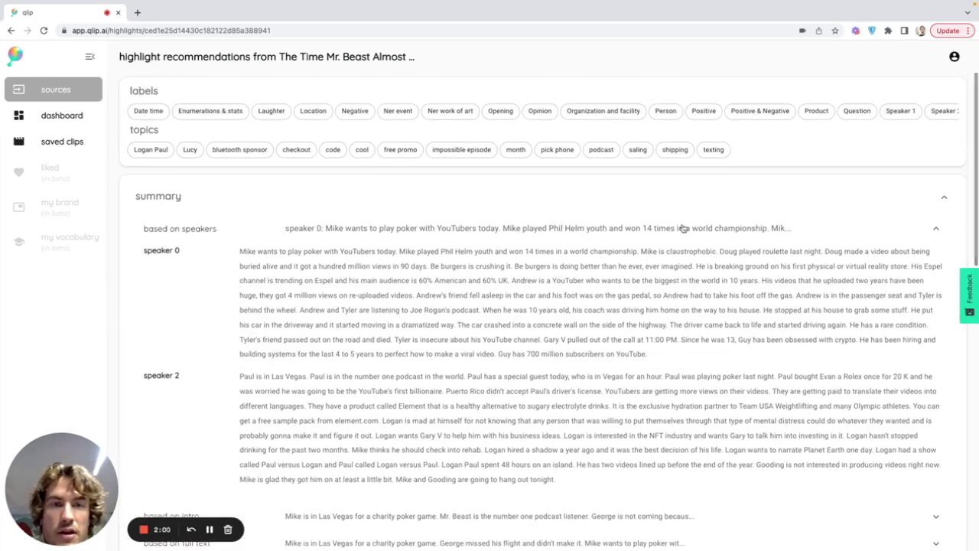
{"action": "scroll", "coordinate": [953, 429], "scroll_direction": "down", "scroll_amount": 2}
{"action": "scroll", "coordinate": [541, 269], "scroll_direction": "up", "scroll_amount": 1}
{"action": "left_click", "coordinate": [734, 245]}
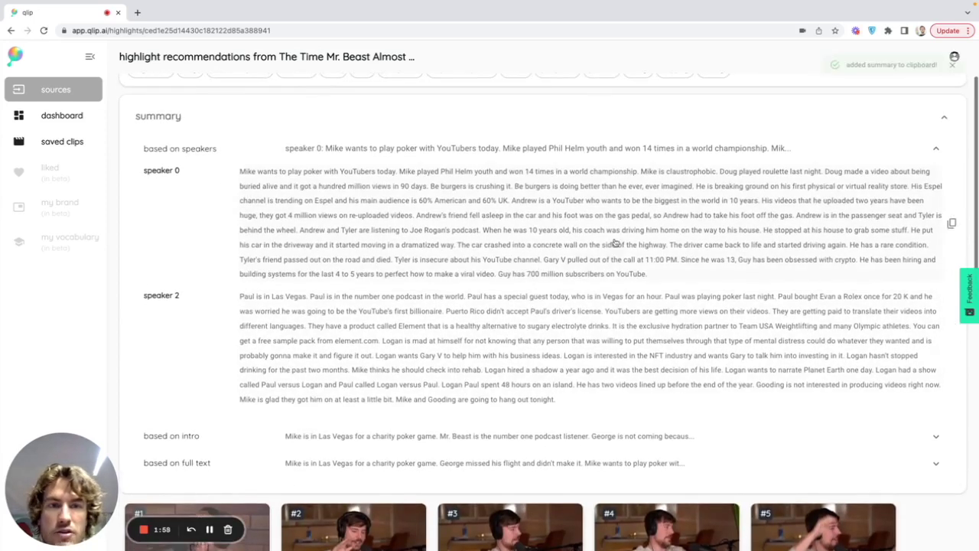
{"action": "left_click", "coordinate": [706, 149]}
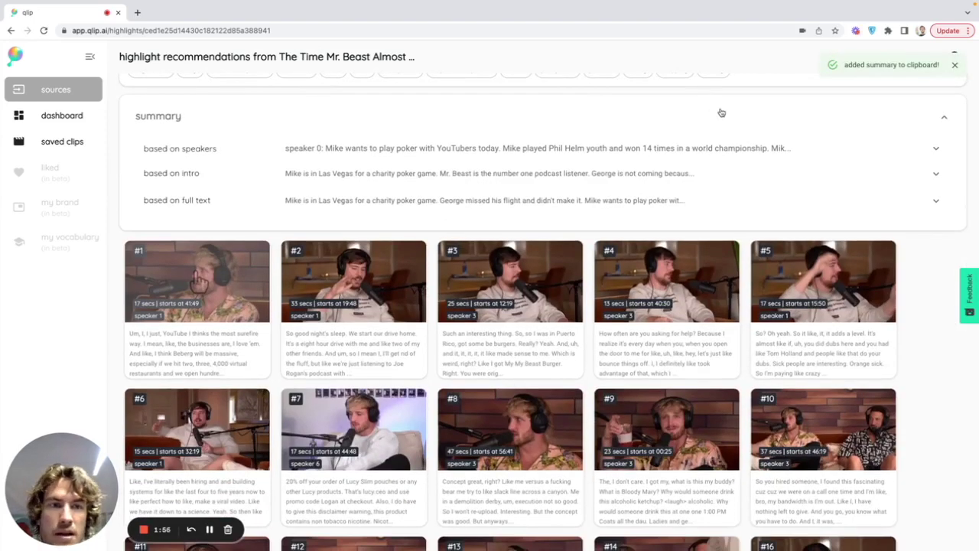
{"action": "left_click", "coordinate": [723, 114]}
- Open highlight #2 in the editor and briefly play its opening words, pausing at "sleep"
{"action": "left_click", "coordinate": [314, 268]}
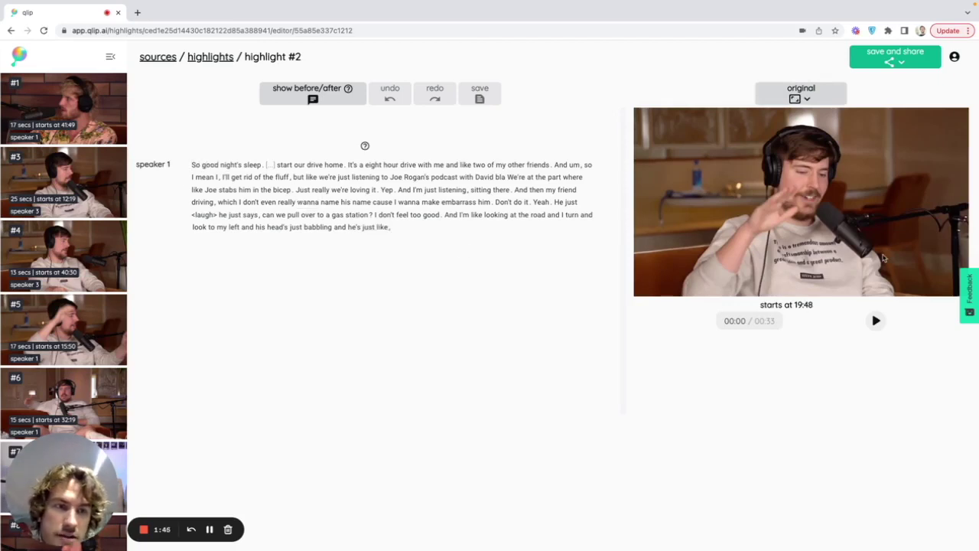
{"action": "left_click", "coordinate": [876, 321]}
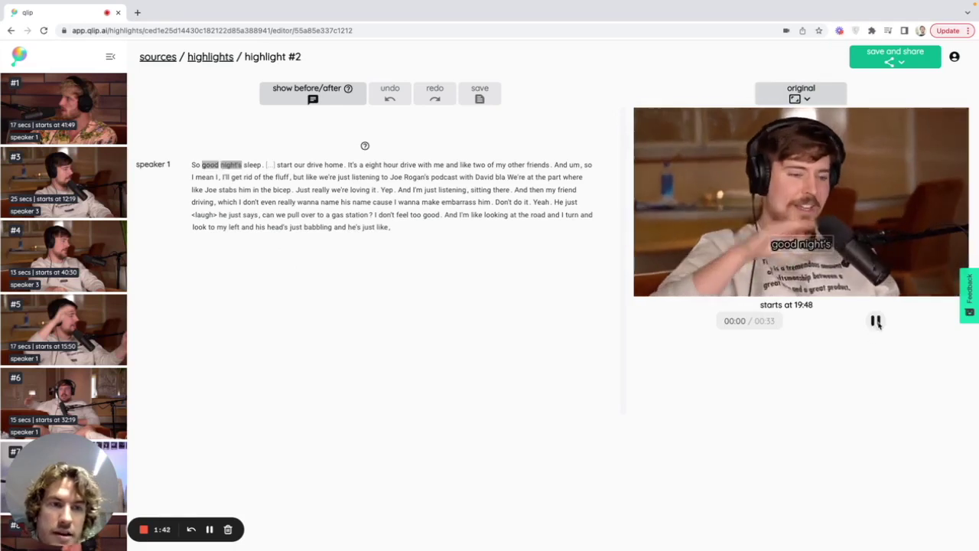
{"action": "left_click", "coordinate": [876, 321]}
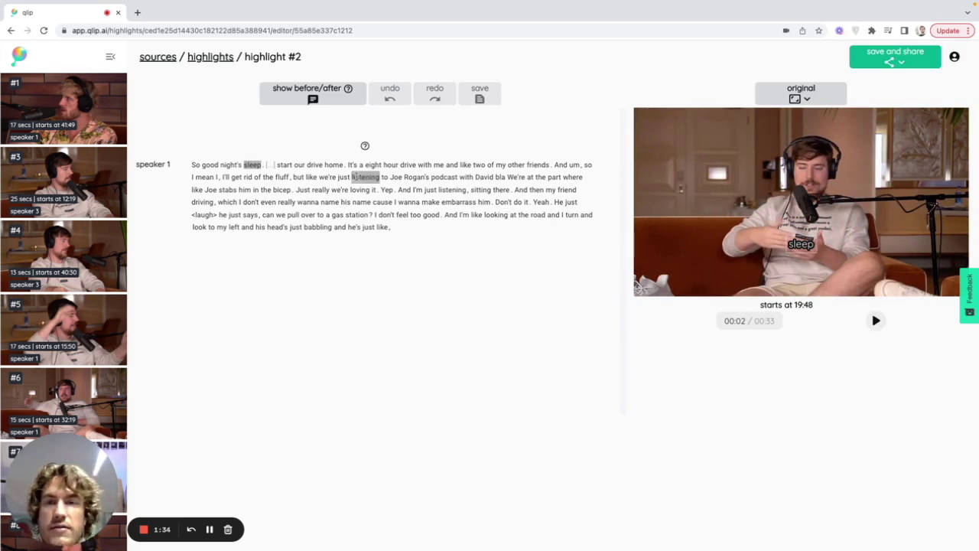
- Show the text before and after the clip, re-clip it from "Good. Normal guys" to "Just really we're loving it", and preview it
{"action": "left_click", "coordinate": [313, 93]}
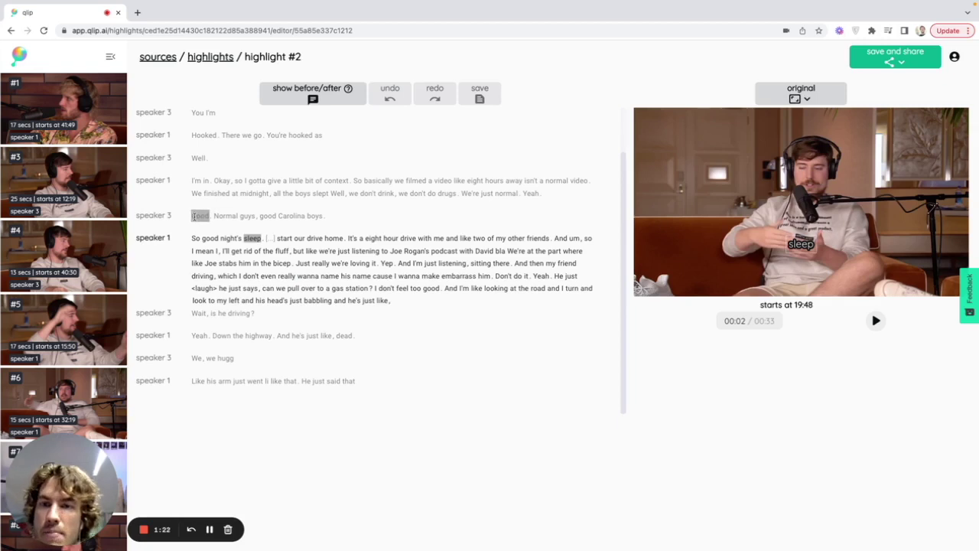
{"action": "left_click_drag", "start_coordinate": [194, 217], "coordinate": [375, 264]}
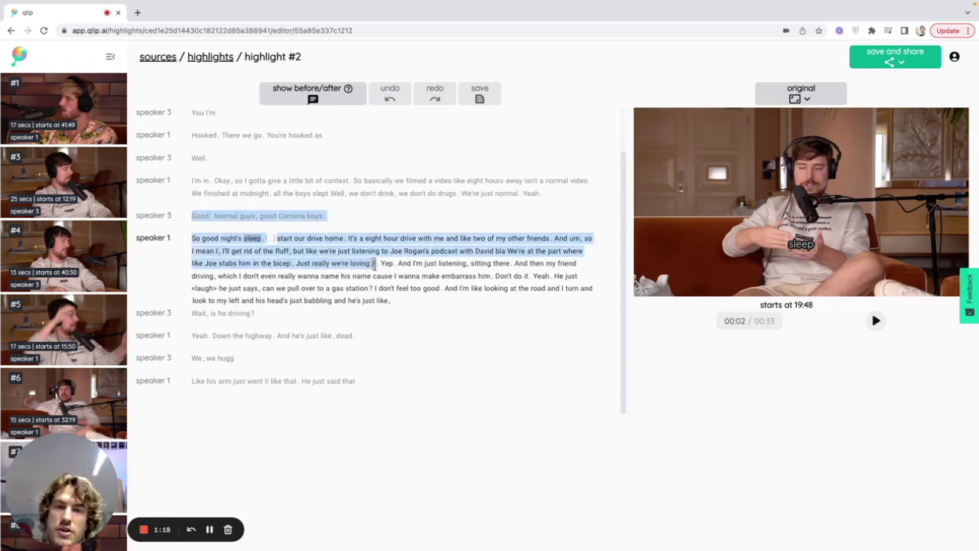
{"action": "left_click_drag", "start_coordinate": [375, 264], "coordinate": [374, 265]}
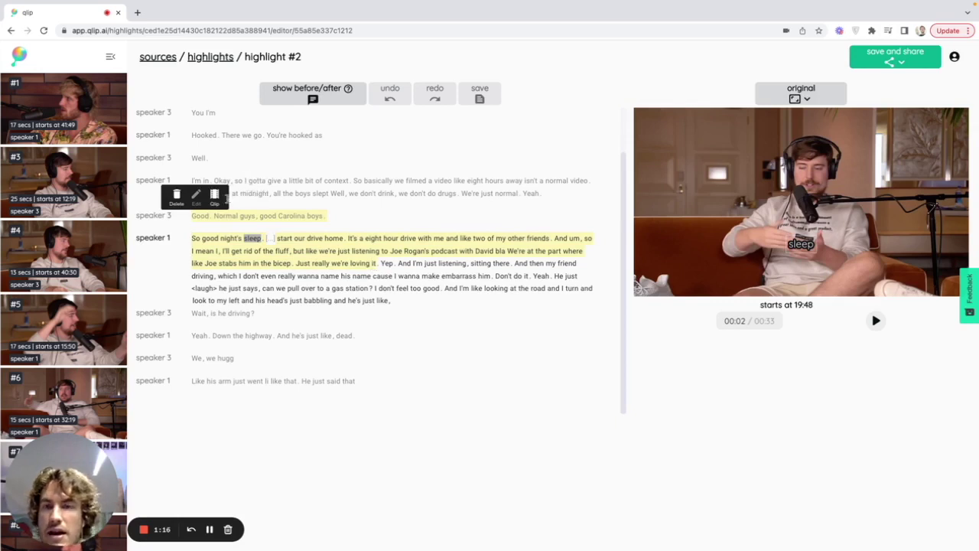
{"action": "left_click", "coordinate": [214, 196]}
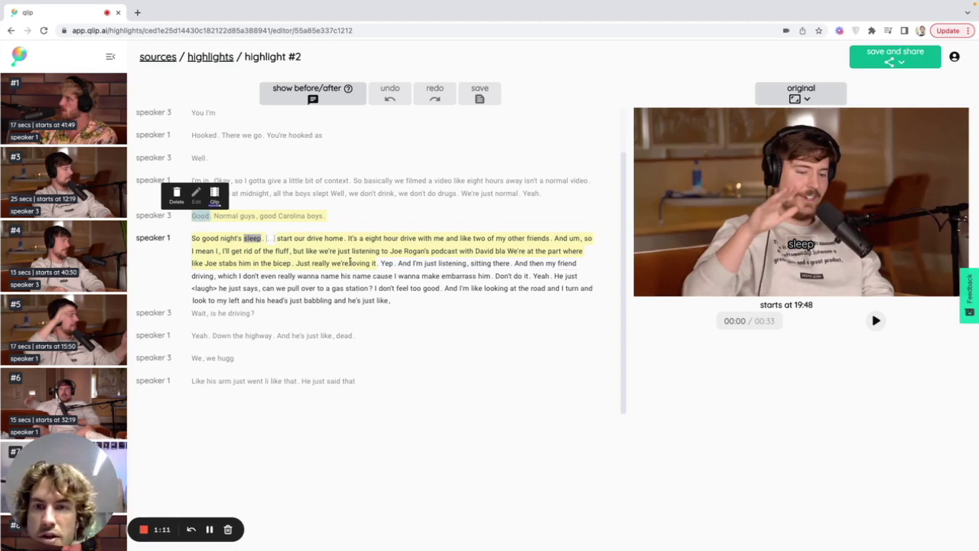
{"action": "left_click", "coordinate": [875, 321]}
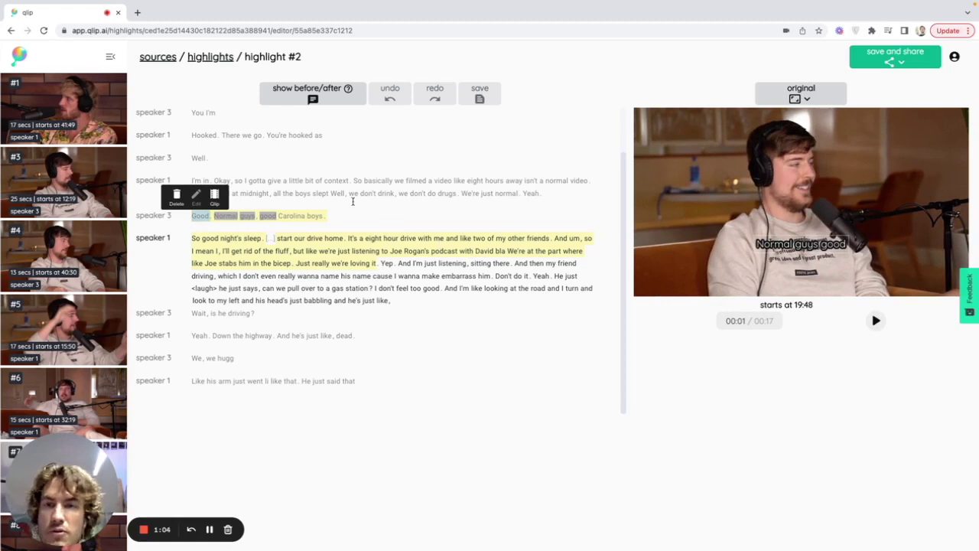
- Delete the word "we're" from "Just really we're loving it" and the word "just" from "And I'm just listening" in the transcript
{"action": "left_click", "coordinate": [354, 300]}
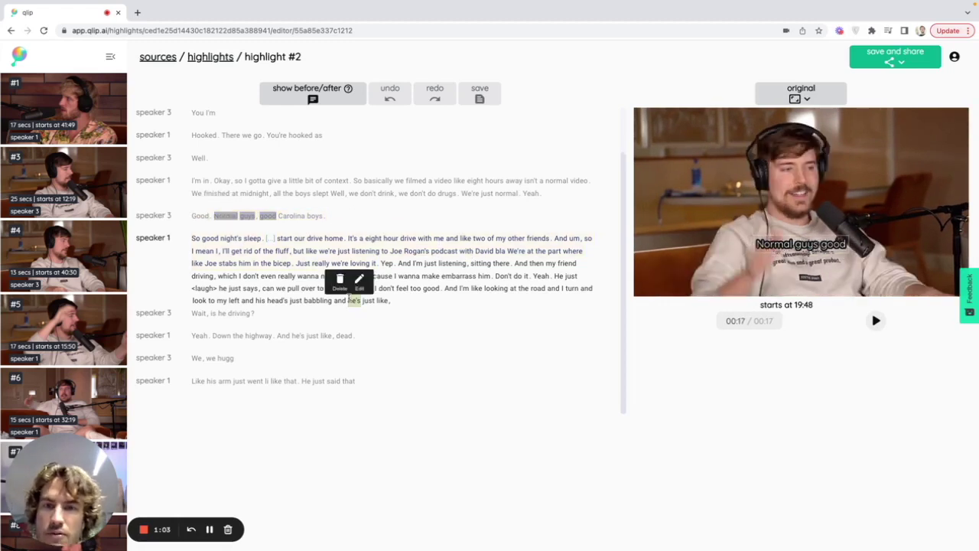
{"action": "left_click", "coordinate": [256, 264]}
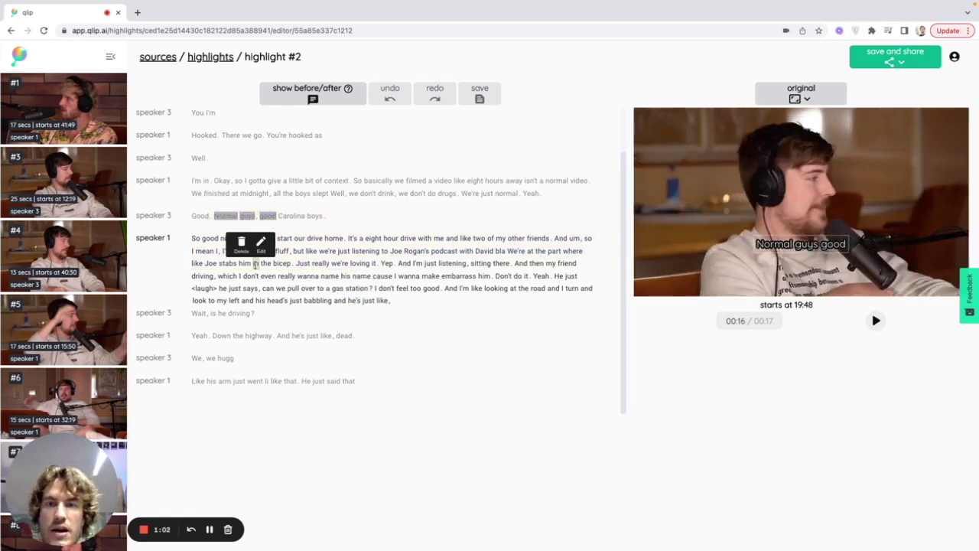
{"action": "left_click", "coordinate": [344, 264]}
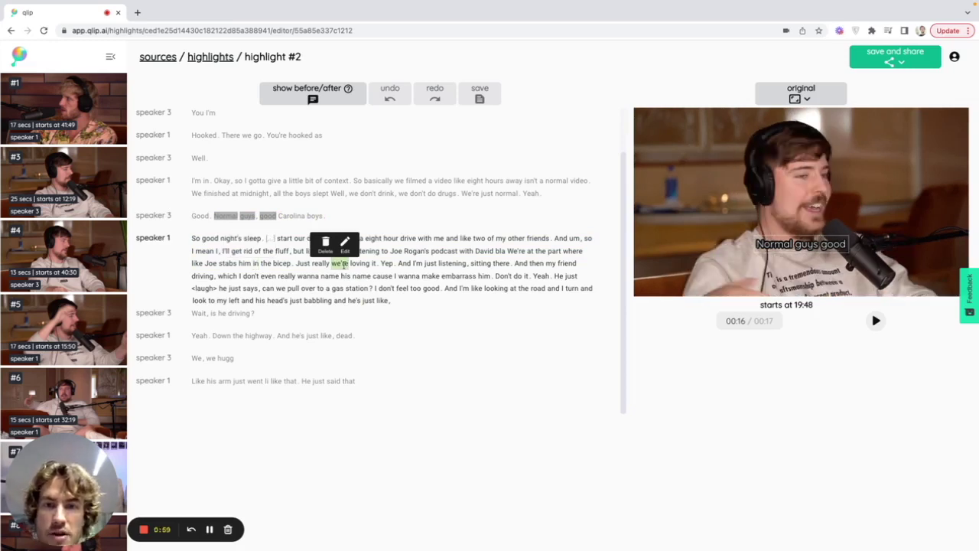
{"action": "key", "text": "BackSpace"}
{"action": "left_click", "coordinate": [424, 264]}
{"action": "key", "text": "BackSpace"}
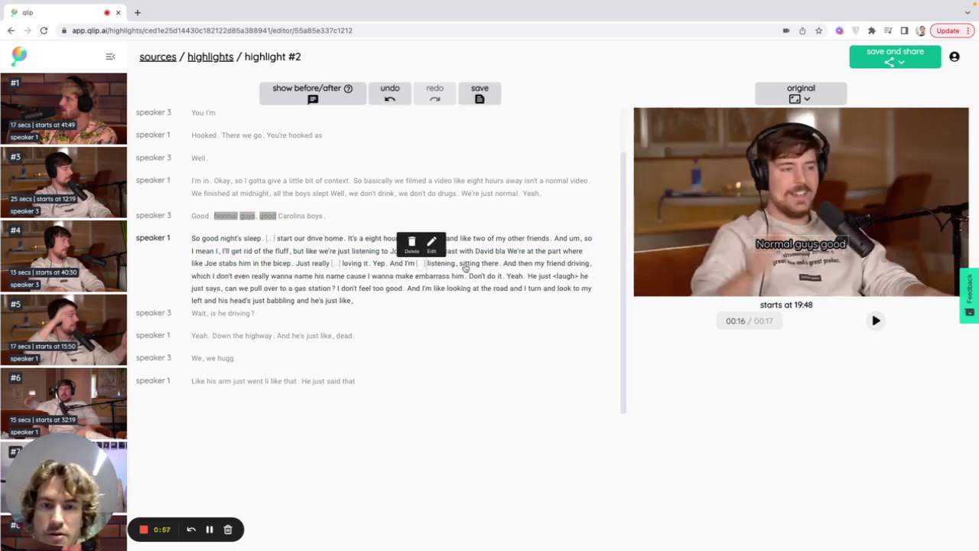
- Jump the preview to the word "David", show the caption's styling options, and set the video format to story crop
{"action": "left_click", "coordinate": [484, 251]}
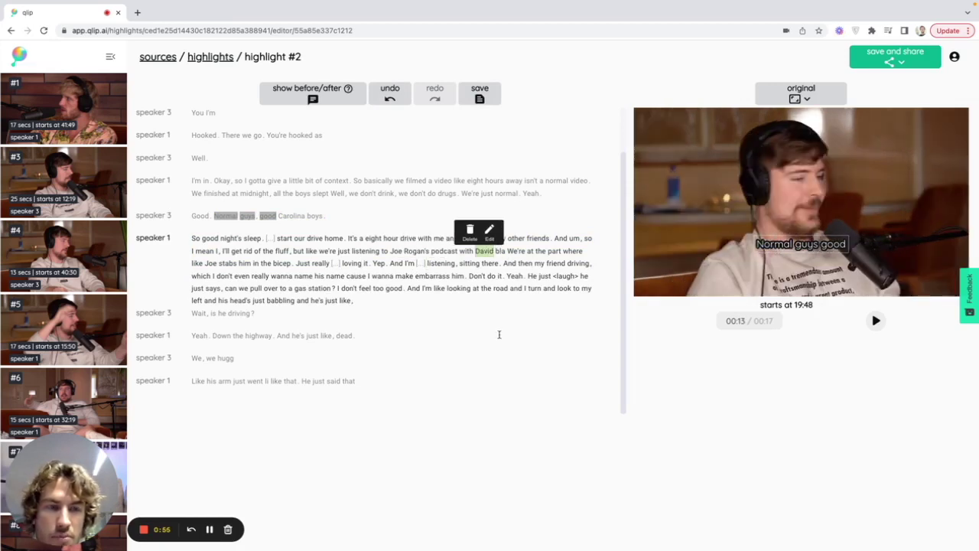
{"action": "left_click", "coordinate": [796, 245]}
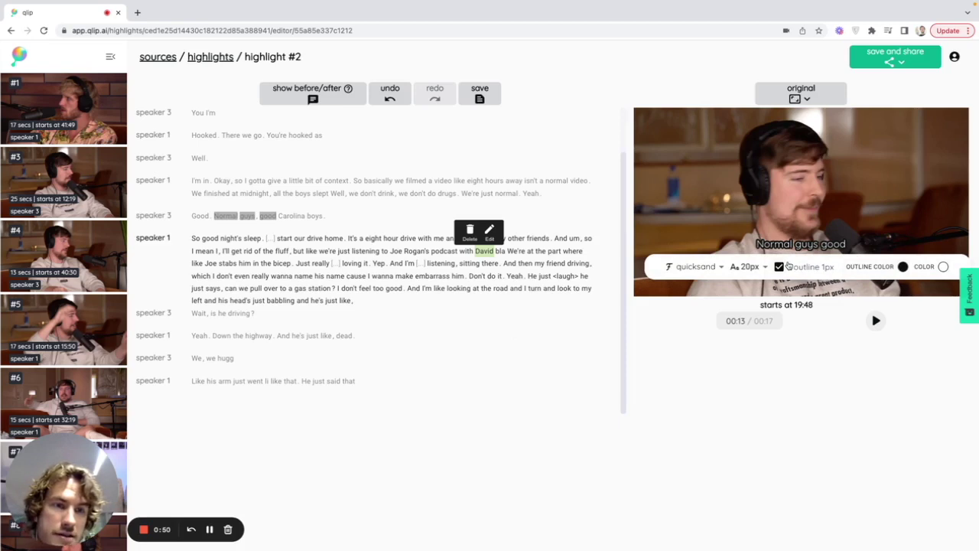
{"action": "left_click", "coordinate": [809, 100]}
{"action": "left_click", "coordinate": [809, 100]}
{"action": "left_click", "coordinate": [788, 163]}
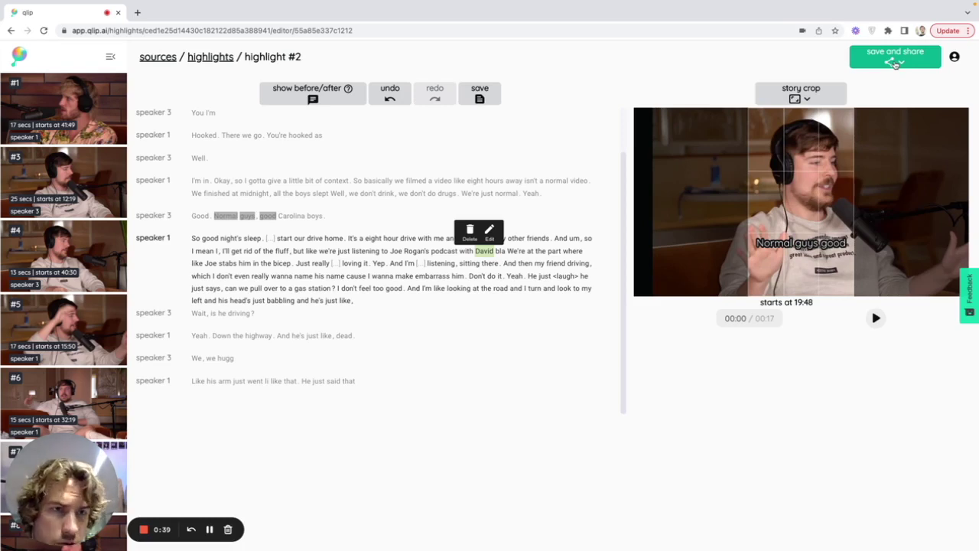
- Save the clip to qlips in its original size and open its share page
{"action": "left_click", "coordinate": [895, 63]}
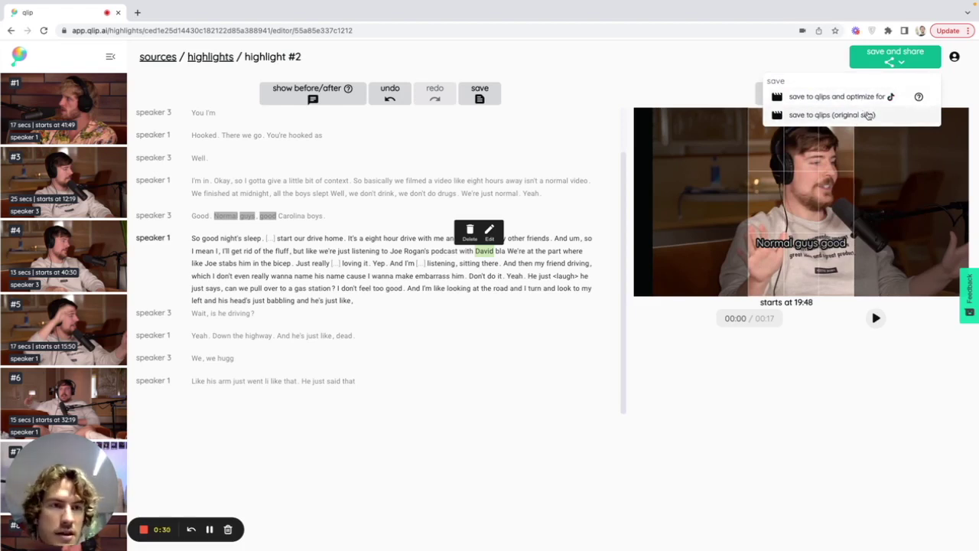
{"action": "left_click", "coordinate": [861, 117]}
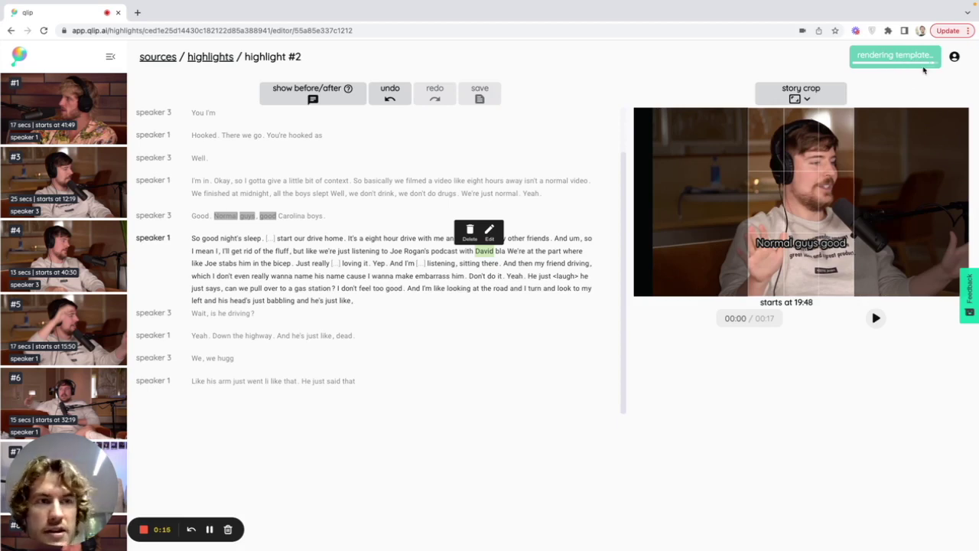
{"action": "left_click", "coordinate": [907, 66]}
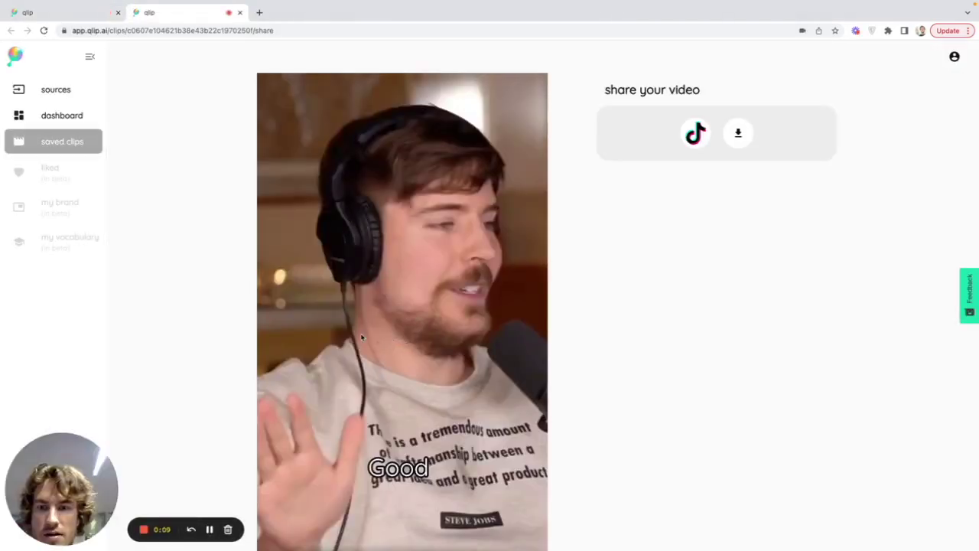
- Look over the rendered vertical clip on the share page, download it, and choose TikTok for sharing
{"action": "scroll", "coordinate": [360, 337], "scroll_direction": "down", "scroll_amount": 2}
{"action": "scroll", "coordinate": [362, 336], "scroll_direction": "up", "scroll_amount": 2}
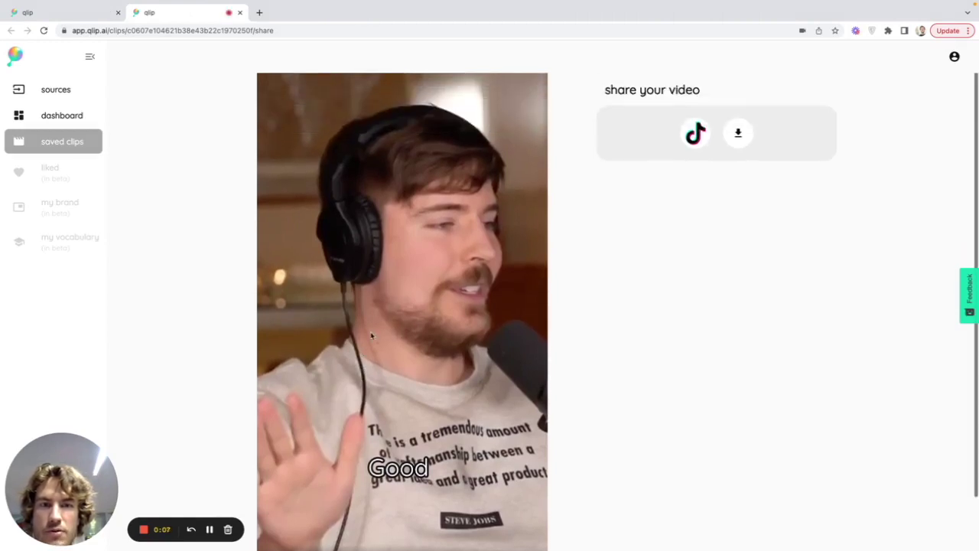
{"action": "left_click", "coordinate": [741, 135]}
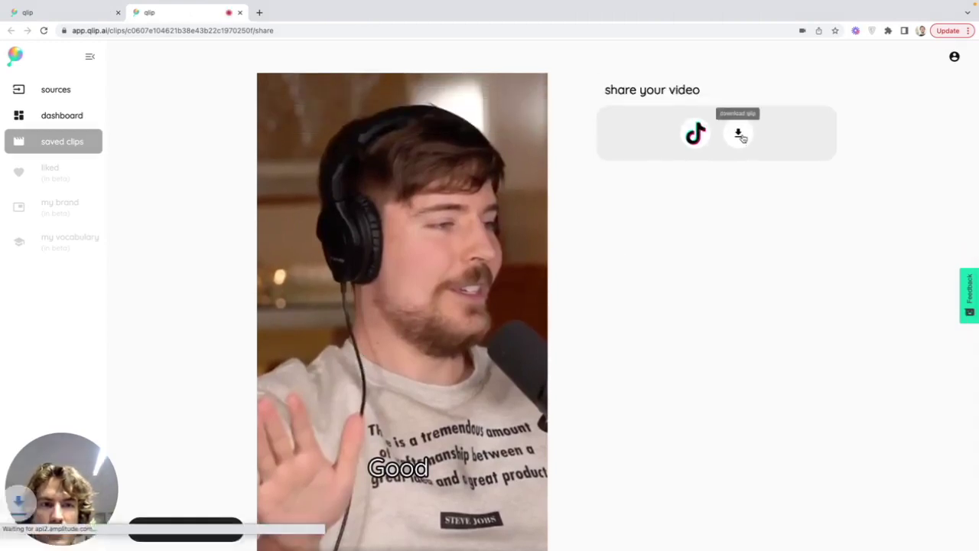
{"action": "left_click", "coordinate": [696, 134]}
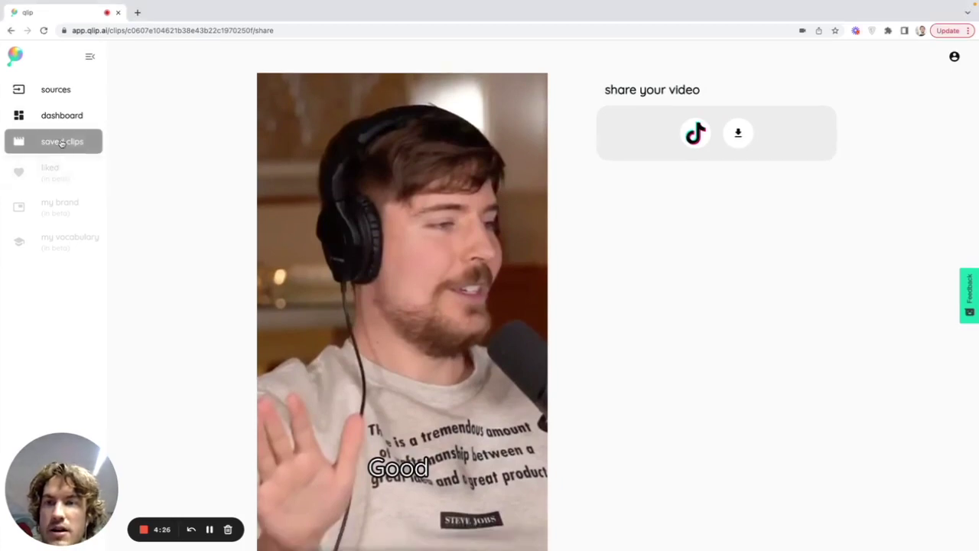
- View the saved clips and the dashboard, opening and dismissing its form for inviting a team member
{"action": "left_click", "coordinate": [61, 143]}
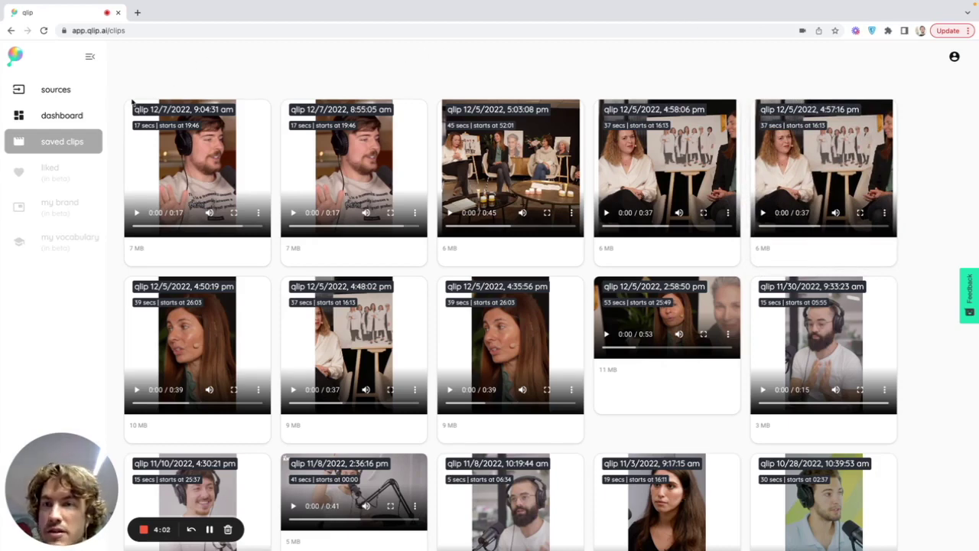
{"action": "left_click", "coordinate": [80, 119]}
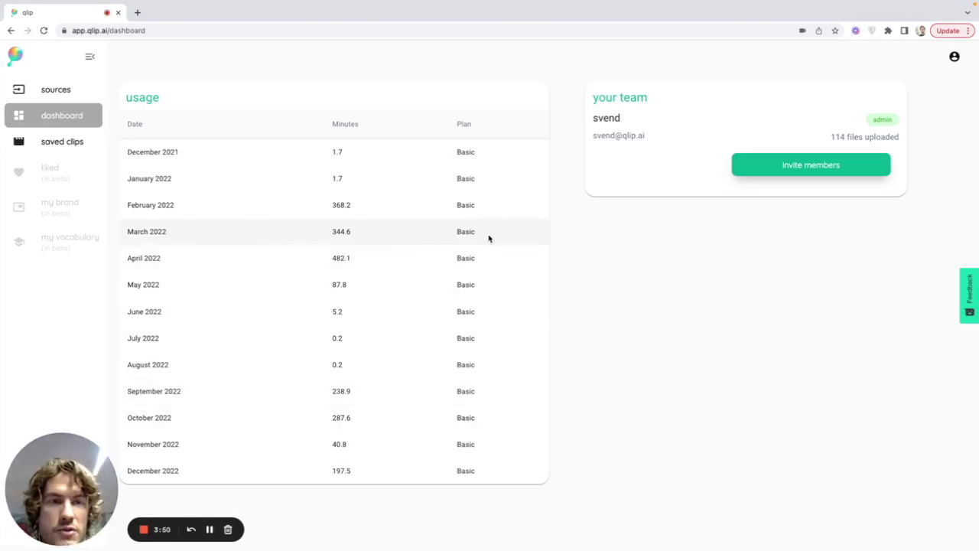
{"action": "left_click", "coordinate": [814, 167]}
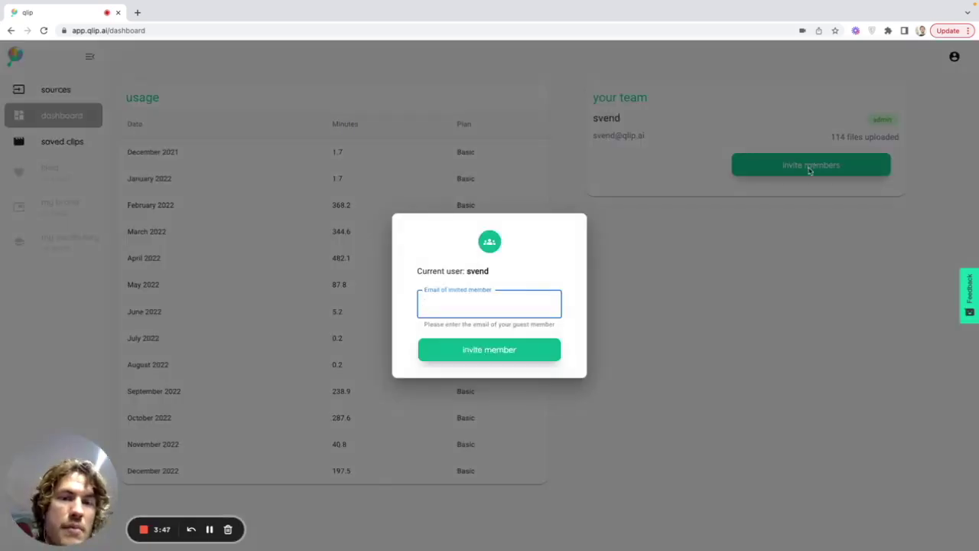
{"action": "left_click", "coordinate": [623, 295]}
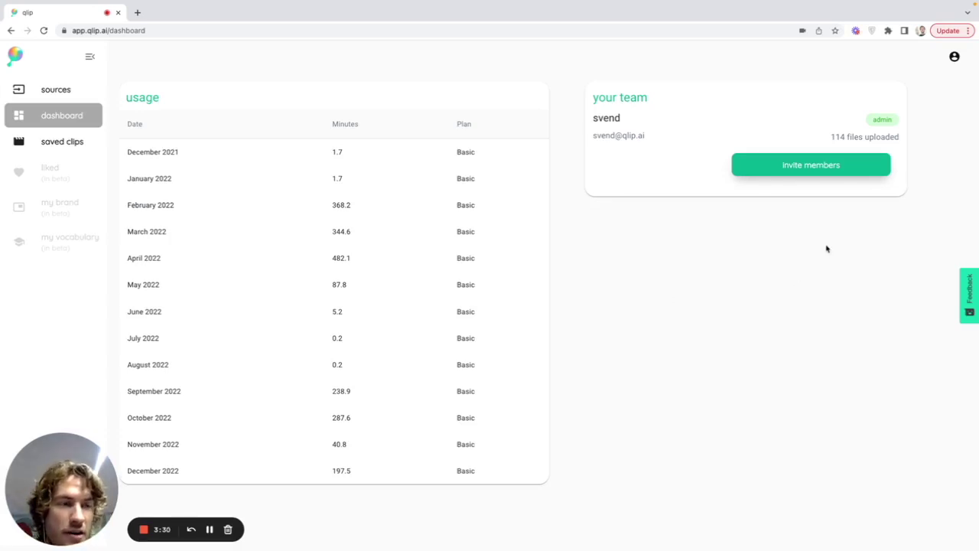
- Highlight the team member's email address on the dashboard, and open and close the feedback form
{"action": "triple_click", "coordinate": [621, 135]}
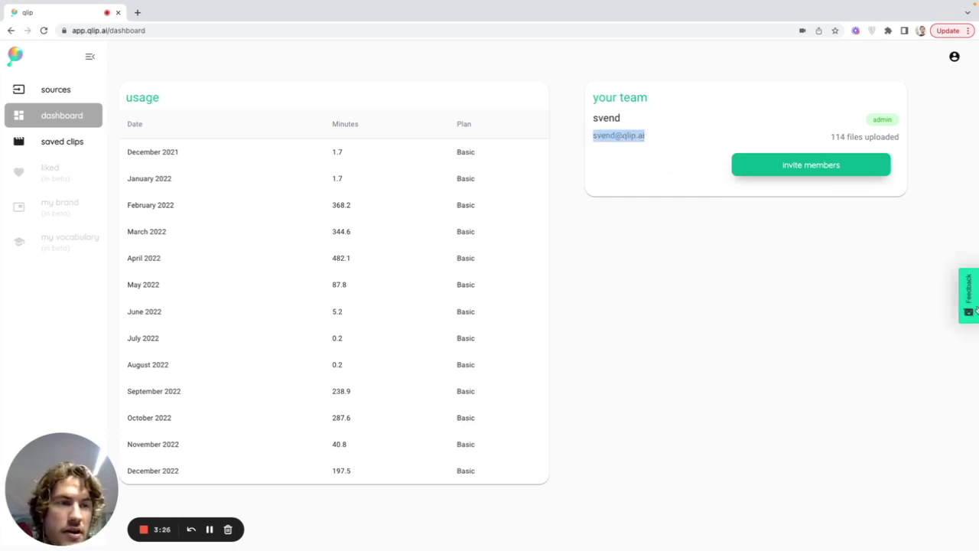
{"action": "left_click", "coordinate": [966, 298]}
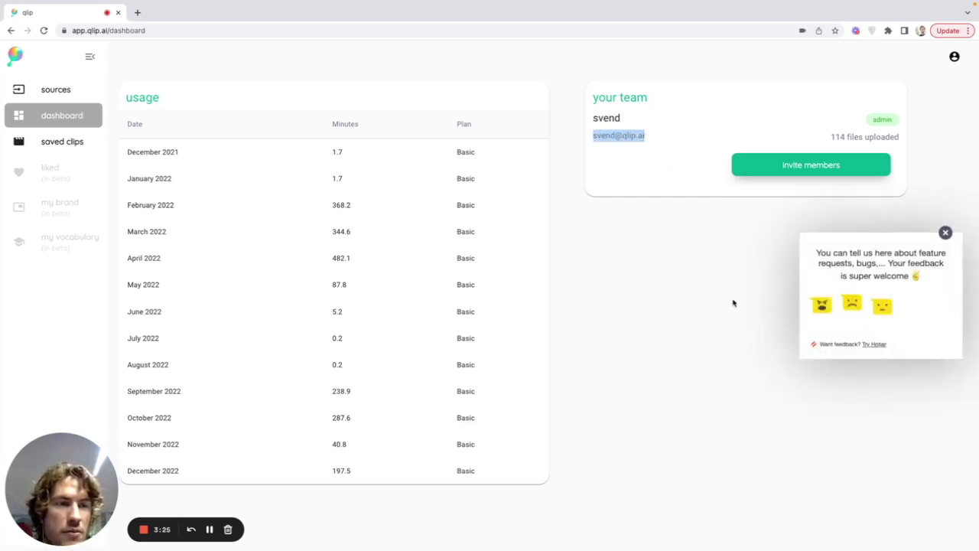
{"action": "left_click", "coordinate": [946, 232]}
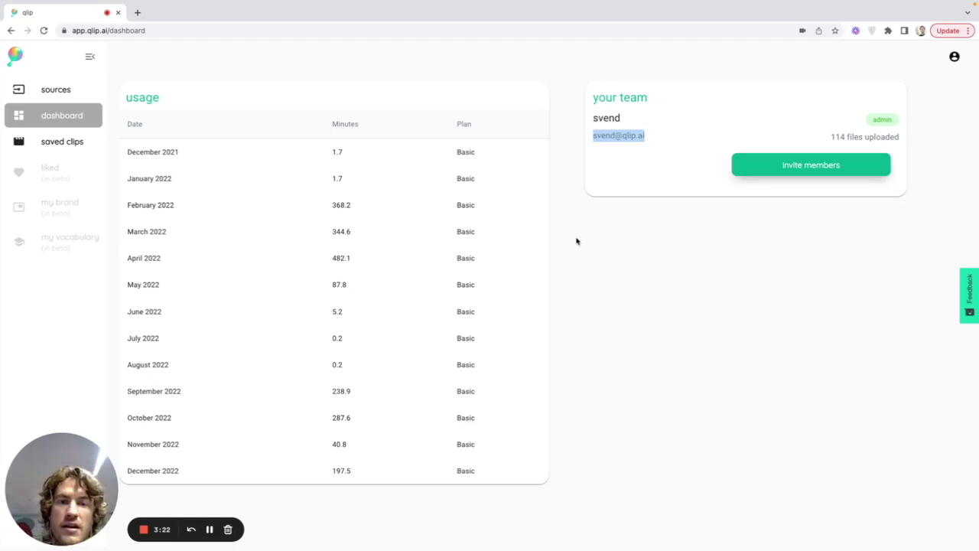